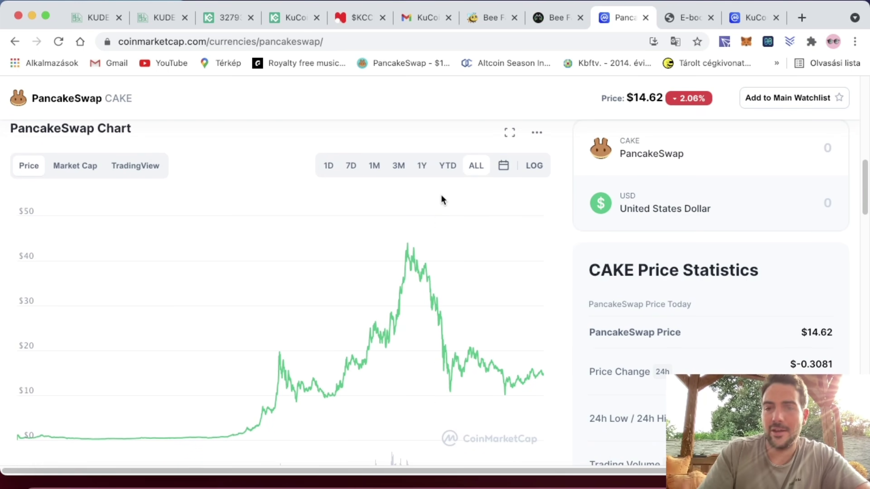
# - Examine PancakeSwap's all-time price chart on CoinMarketCap
pyautogui.scroll(-3, 279, 258)
pyautogui.scroll(-2, 279, 258)
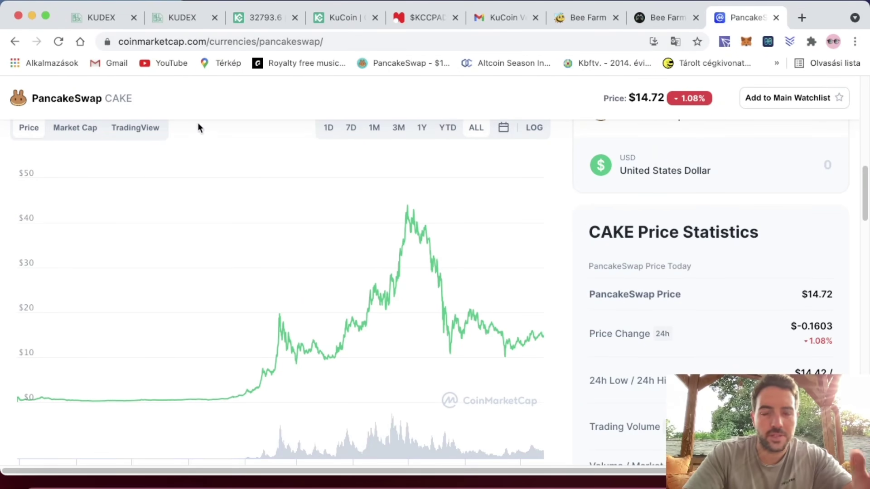
# - Switch to the KUDEX swap page and check the KCS balance in the MetaMask wallet
pyautogui.click(170, 15)
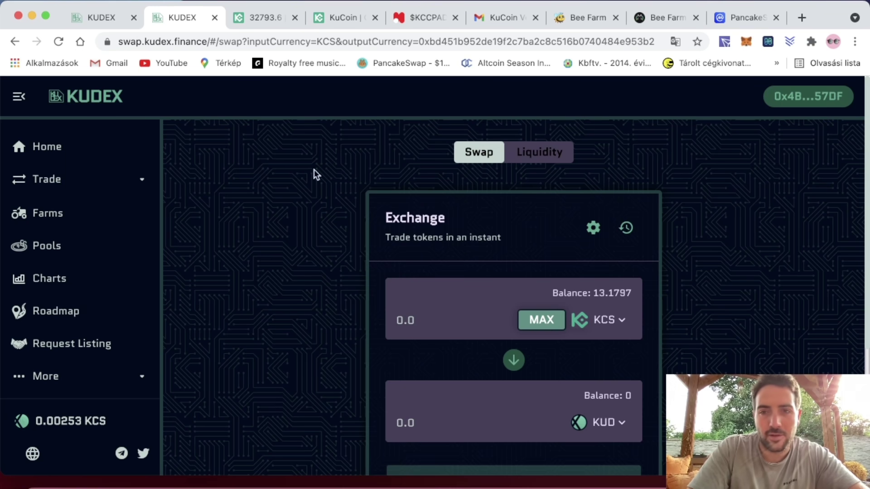
pyautogui.click(745, 42)
pyautogui.scroll(-2, 760, 149)
pyautogui.scroll(2, 760, 149)
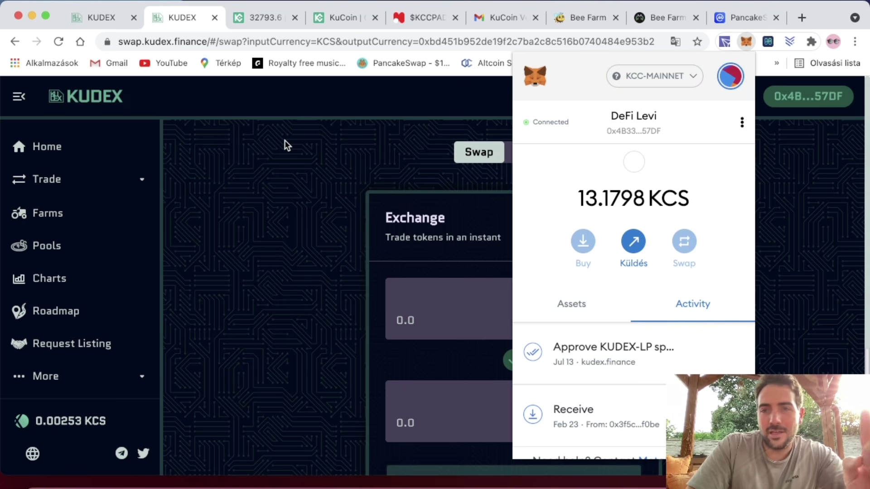
pyautogui.click(240, 114)
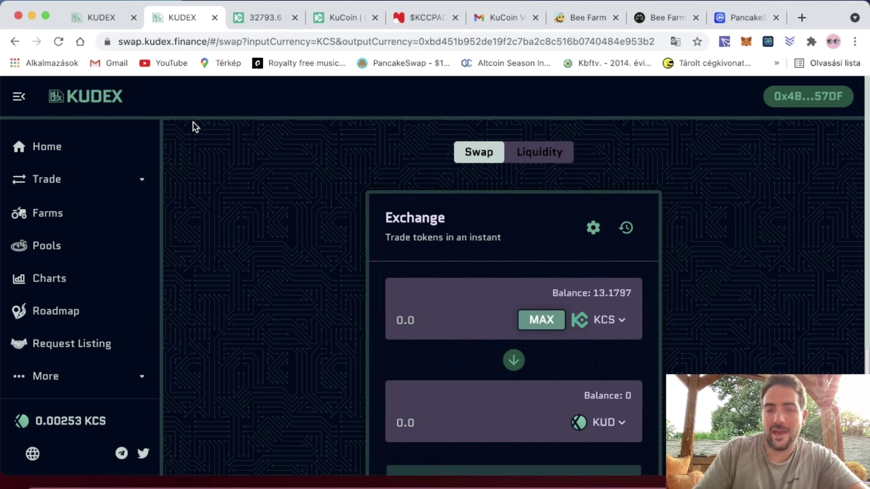
# - Open defihungary.com in a new tab and look through its educational video and e-book offers
pyautogui.click(801, 18)
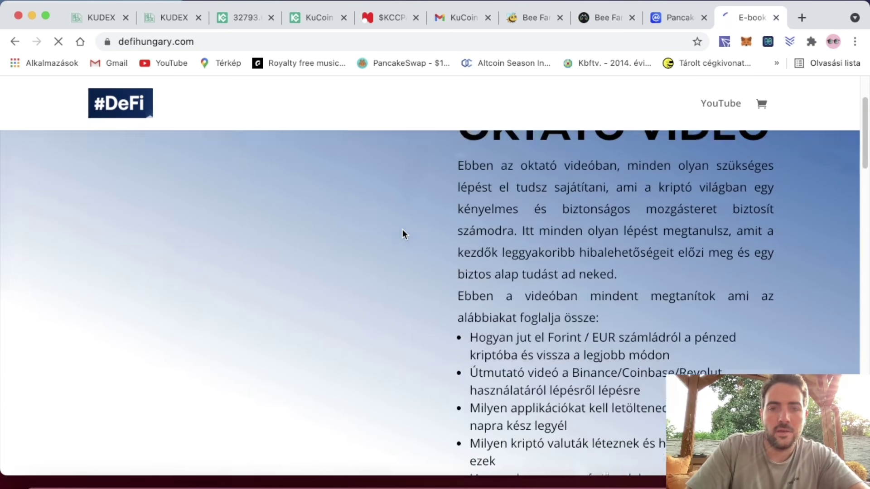
pyautogui.scroll(-10, 404, 234)
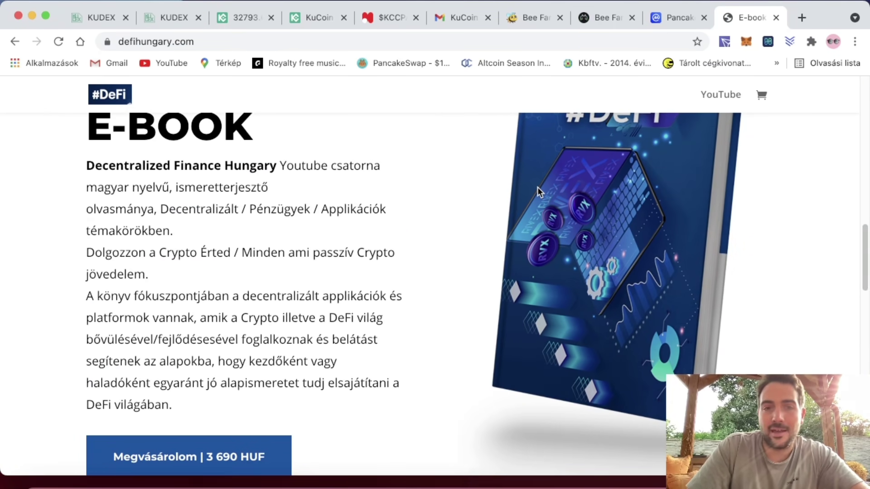
pyautogui.scroll(-15, 537, 187)
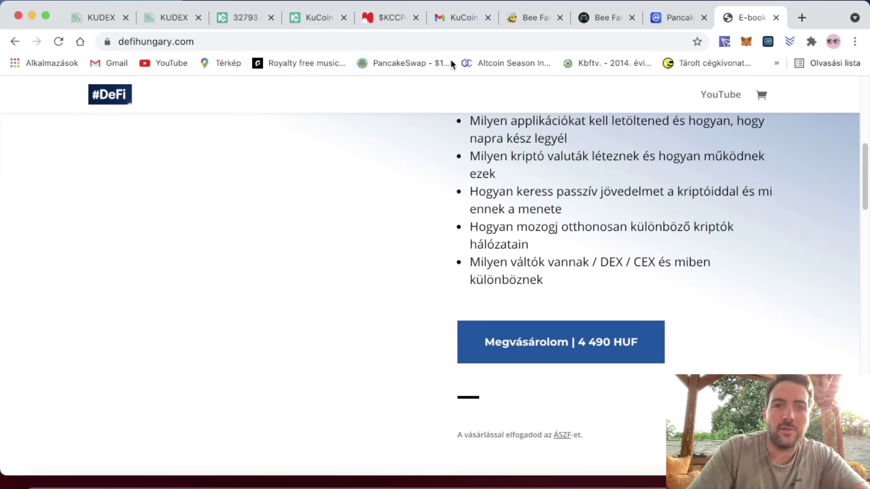
# - View the KuCoin BTC/USDT trading page, and return to the KCS to KUD exchange form on KUDEX
pyautogui.click(295, 20)
pyautogui.click(232, 15)
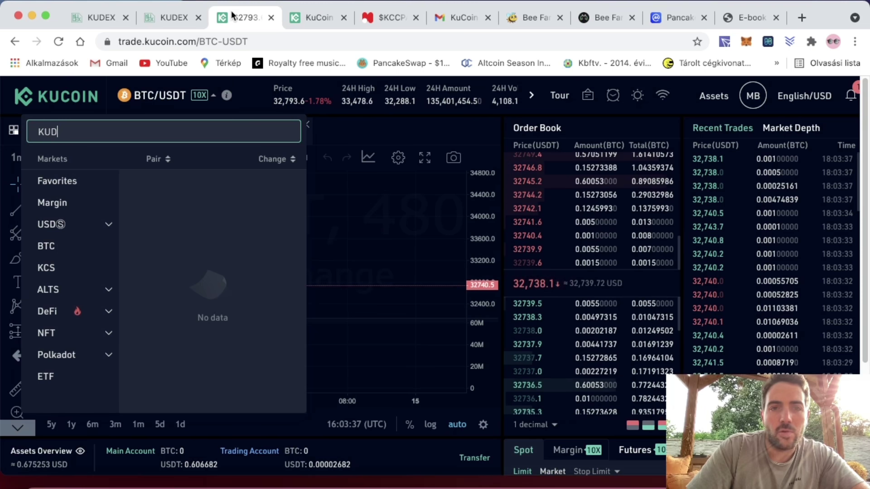
pyautogui.click(164, 18)
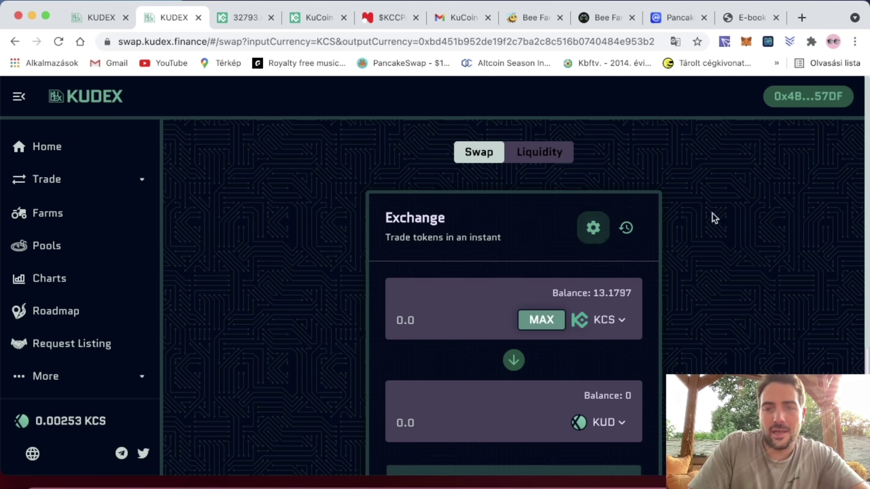
pyautogui.scroll(-3, 720, 217)
pyautogui.scroll(3, 734, 172)
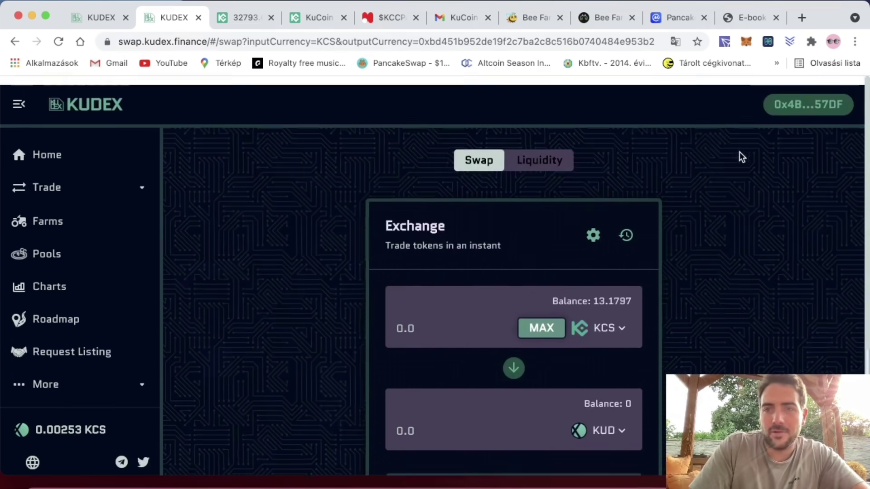
# - Open the form for adding a custom RPC network in the MetaMask wallet
pyautogui.click(746, 41)
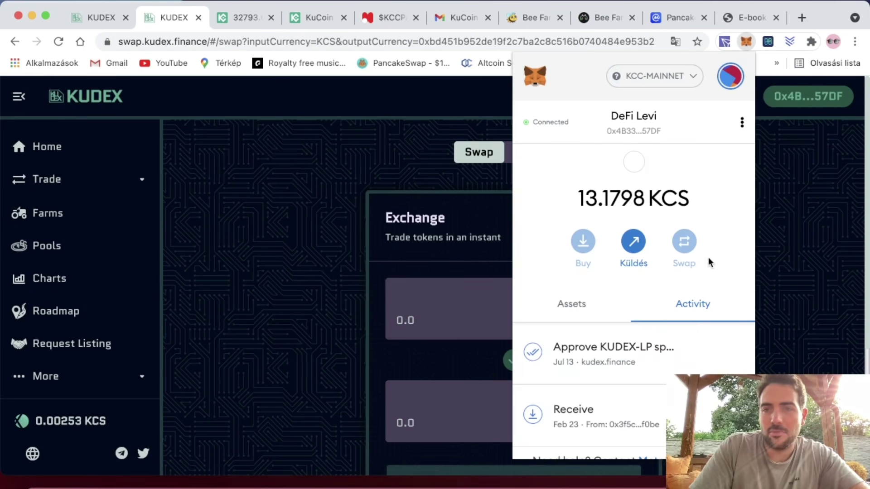
pyautogui.click(684, 77)
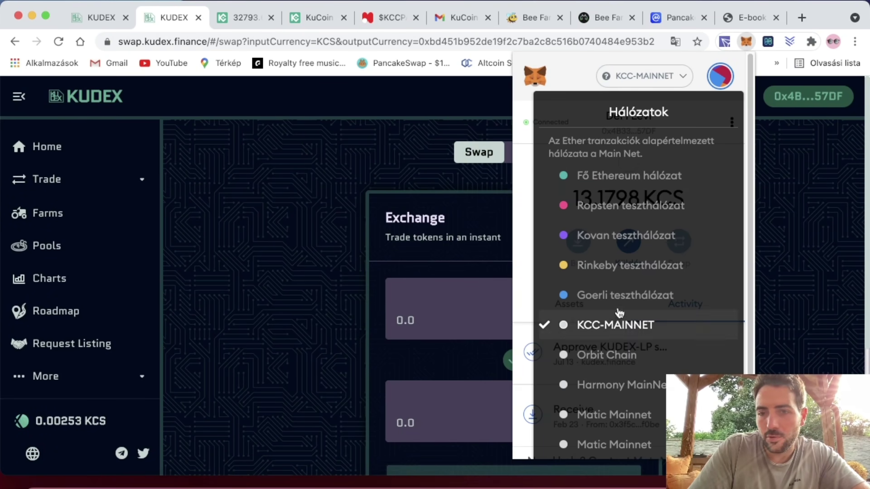
pyautogui.scroll(-3, 621, 276)
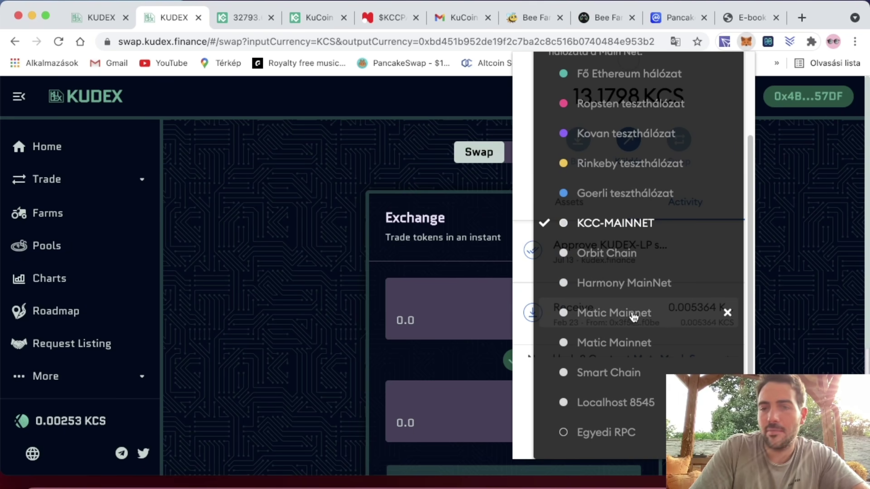
pyautogui.click(605, 435)
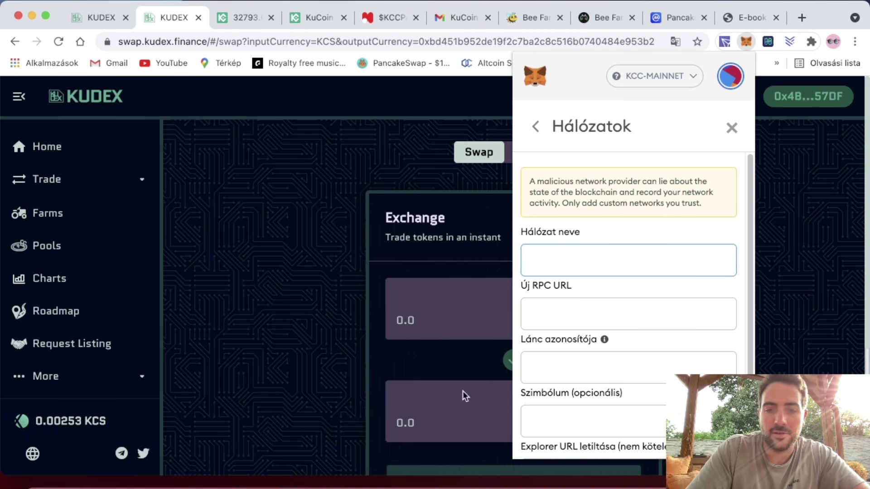
# - Read the KCC-MAINNET connection details in the Notes app, return to the browser and close the wallet's network form
pyautogui.press('super+Tab')
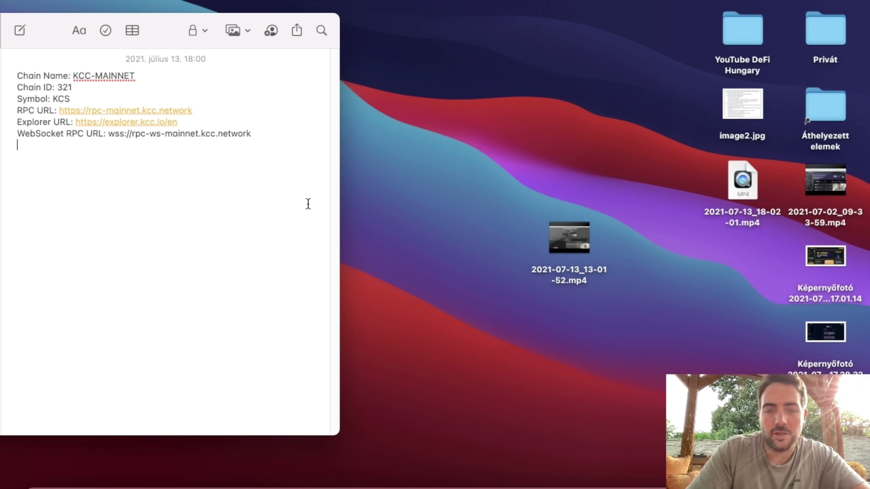
pyautogui.hotkey('ctrl', 'Right')
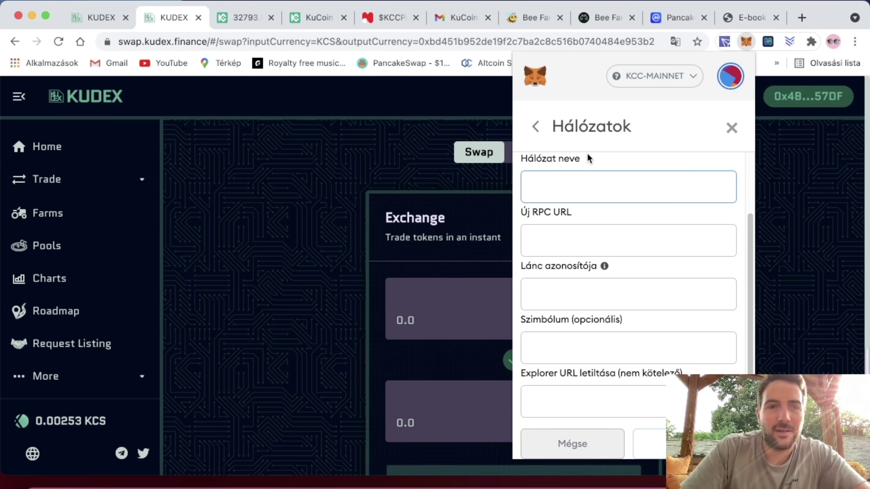
pyautogui.click(246, 124)
# - Open the markets overview on the KuCoin website and look at the KCS spot pairs
pyautogui.click(308, 19)
pyautogui.moveTo(399, 104)
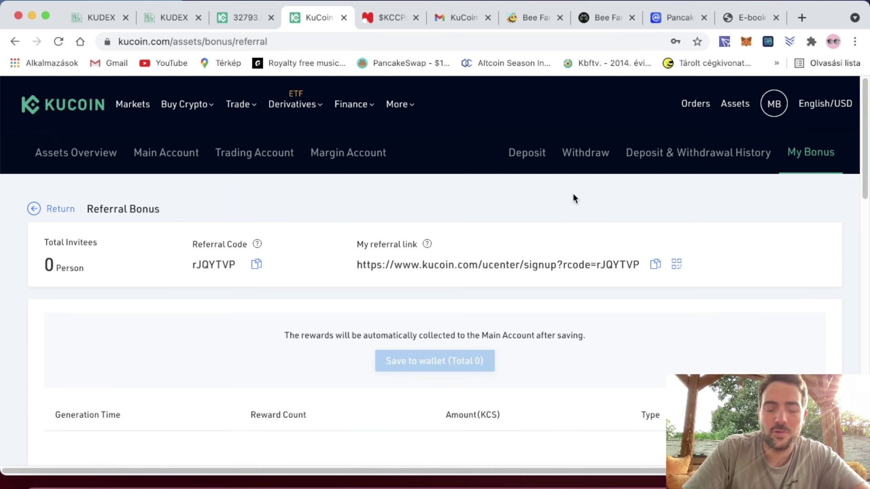
pyautogui.click(133, 106)
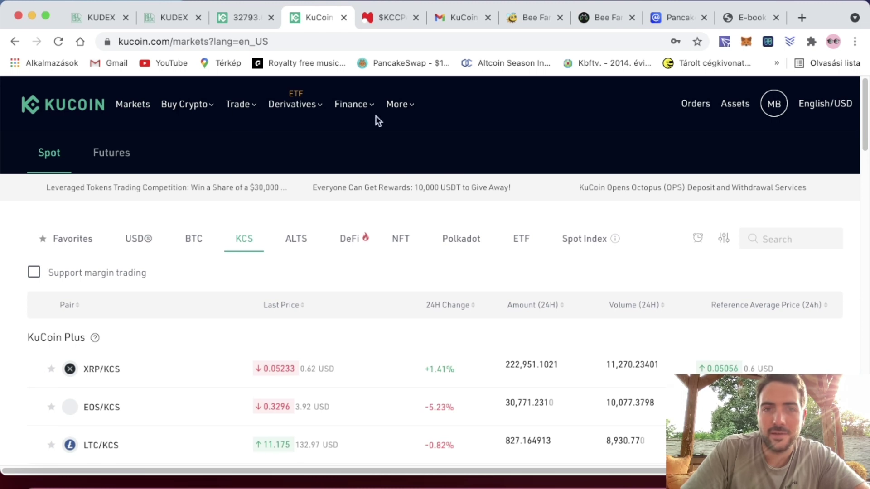
pyautogui.scroll(-1, 406, 201)
pyautogui.scroll(1, 406, 200)
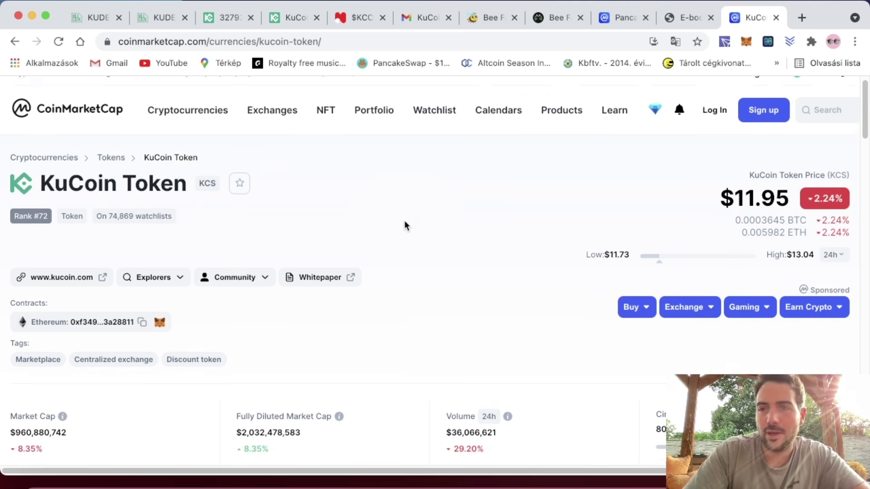
# - Review the KuCoin Token (KCS) price page on CoinMarketCap
pyautogui.scroll(-3, 204, 213)
pyautogui.scroll(-10, 202, 213)
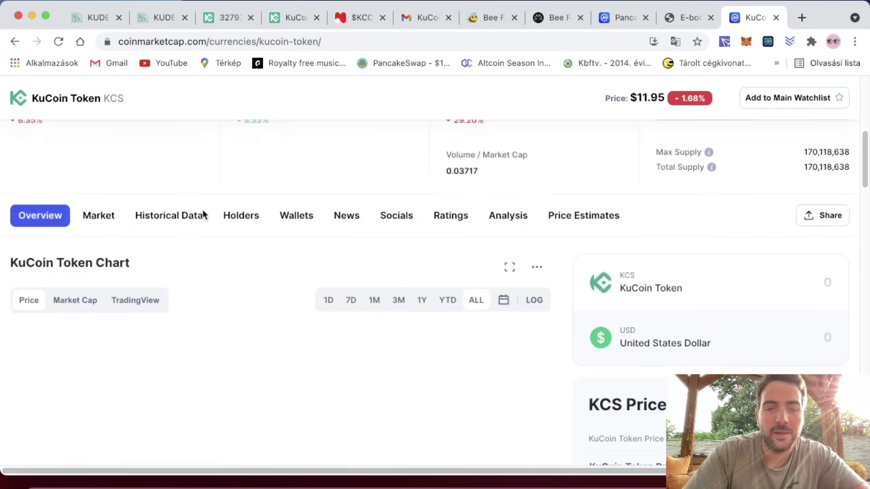
pyautogui.scroll(15, 377, 245)
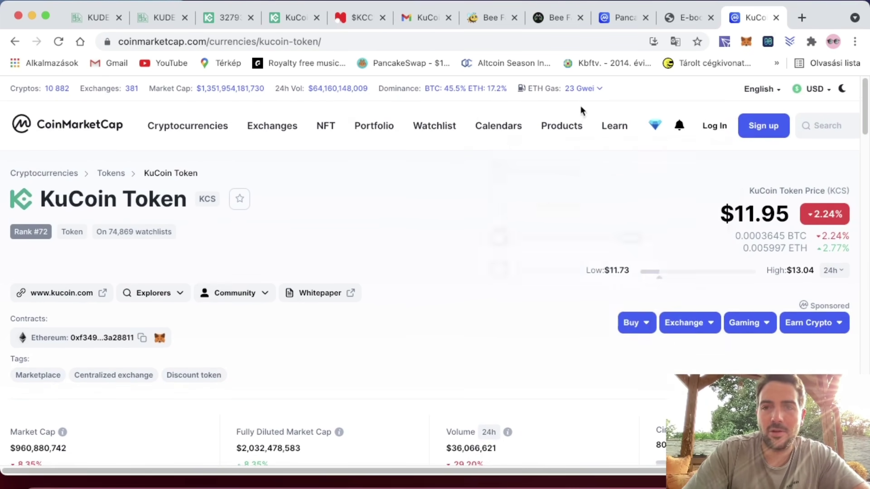
# - Ignore the memory usage warning on the KuCoin trading page and list the assets held in the MetaMask wallet
pyautogui.click(208, 18)
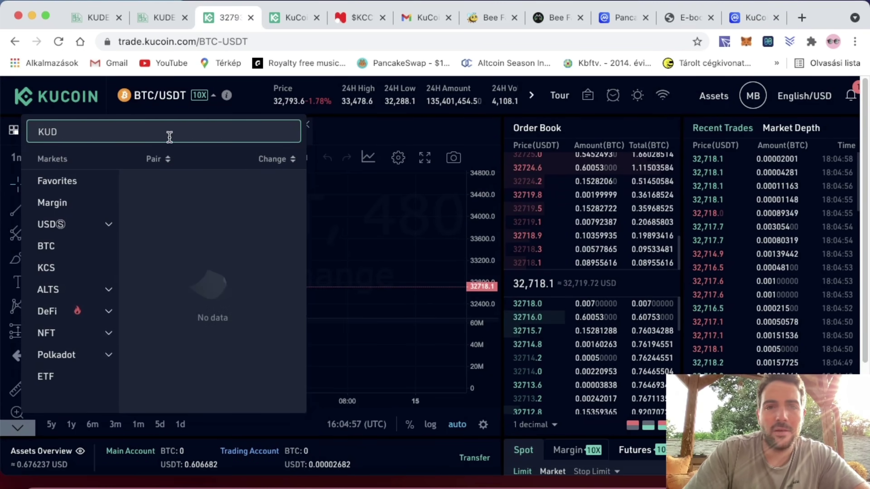
pyautogui.moveTo(716, 101)
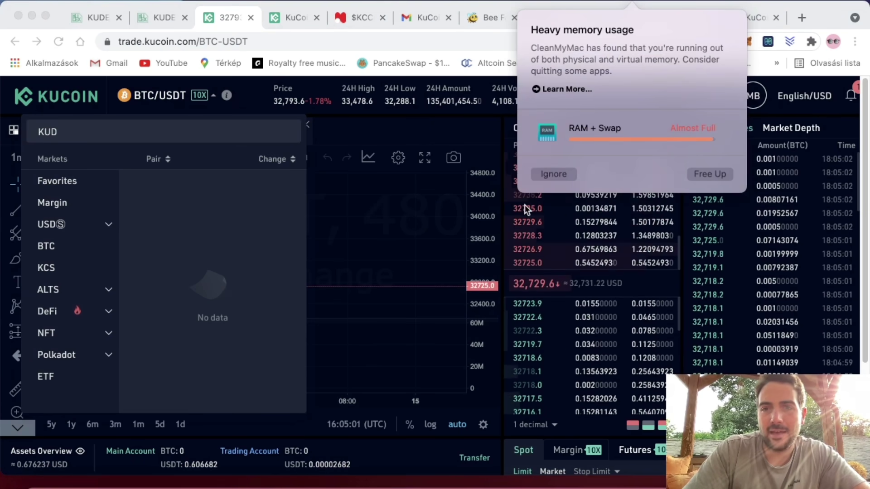
pyautogui.click(543, 175)
pyautogui.click(746, 41)
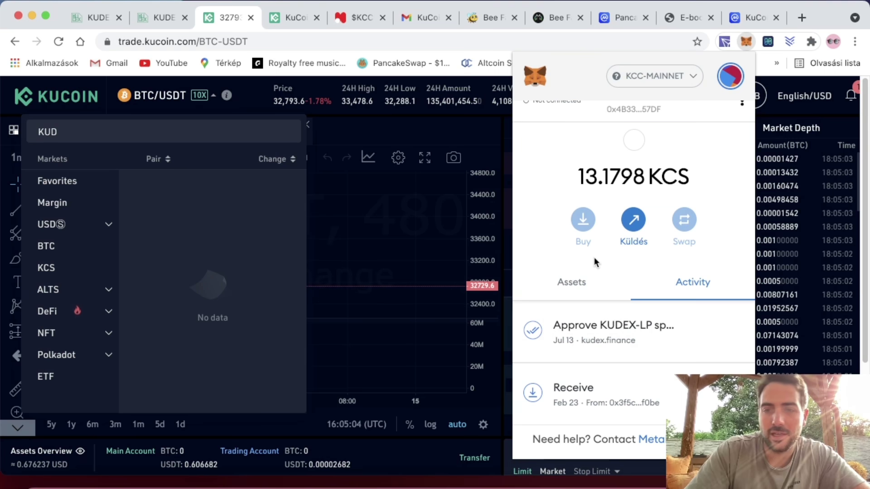
pyautogui.click(573, 286)
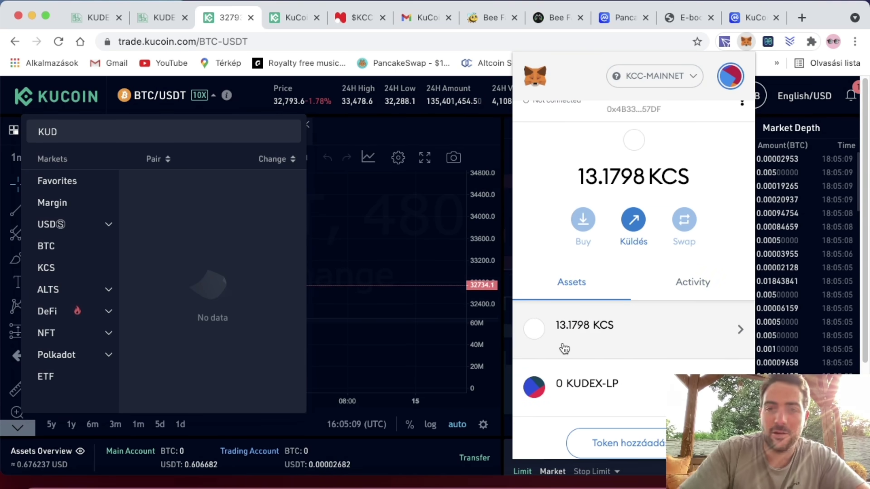
# - Fill the KUDEX exchange form with the maximum available KCS amount to swap for KUD
pyautogui.click(161, 18)
pyautogui.scroll(-5, 453, 367)
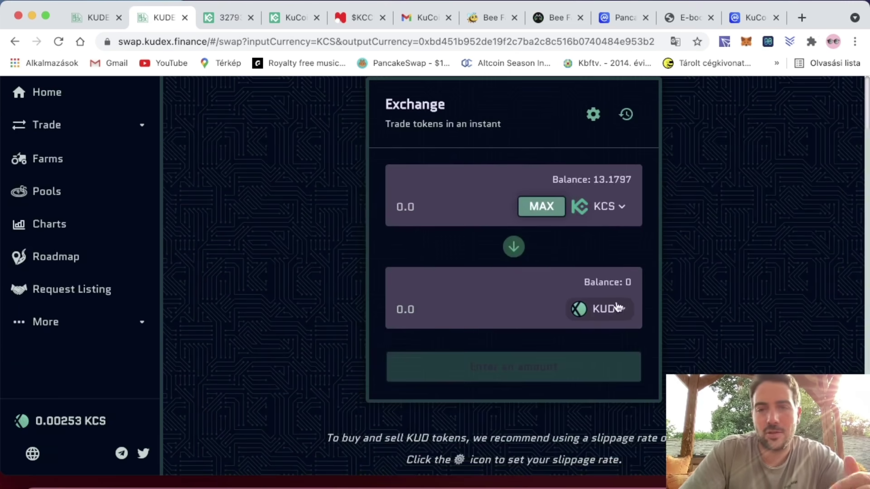
pyautogui.click(539, 206)
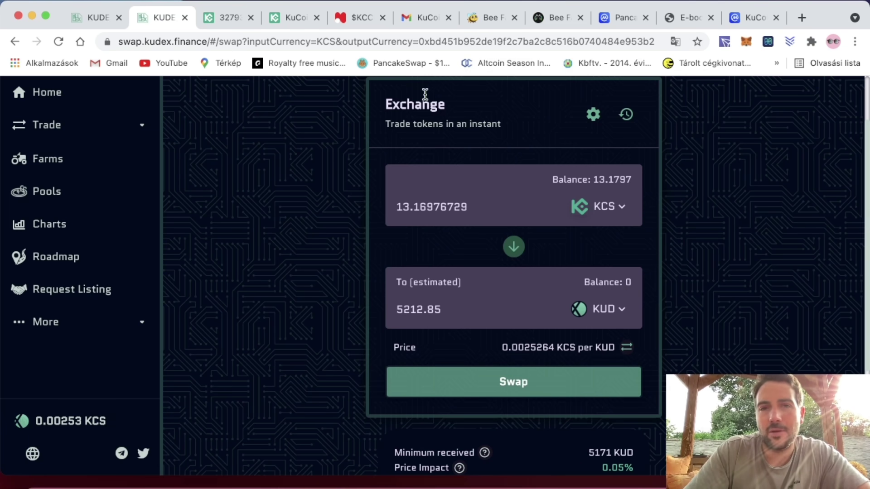
# - Examine PancakeSwap's price history and CAKE statistics on CoinMarketCap, including the early 2021 section of the chart
pyautogui.click(614, 20)
pyautogui.scroll(-3, 239, 306)
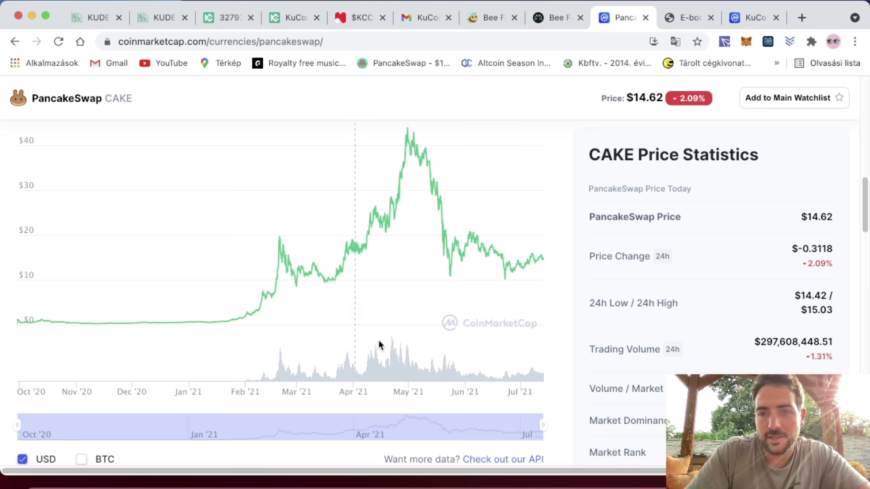
pyautogui.scroll(10, 300, 362)
pyautogui.scroll(-4, 442, 287)
pyautogui.scroll(-5, 404, 304)
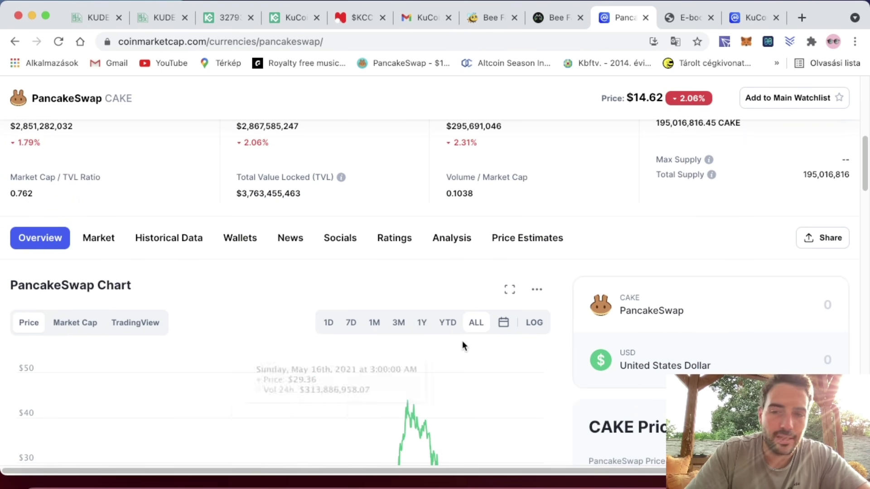
pyautogui.scroll(-3, 462, 344)
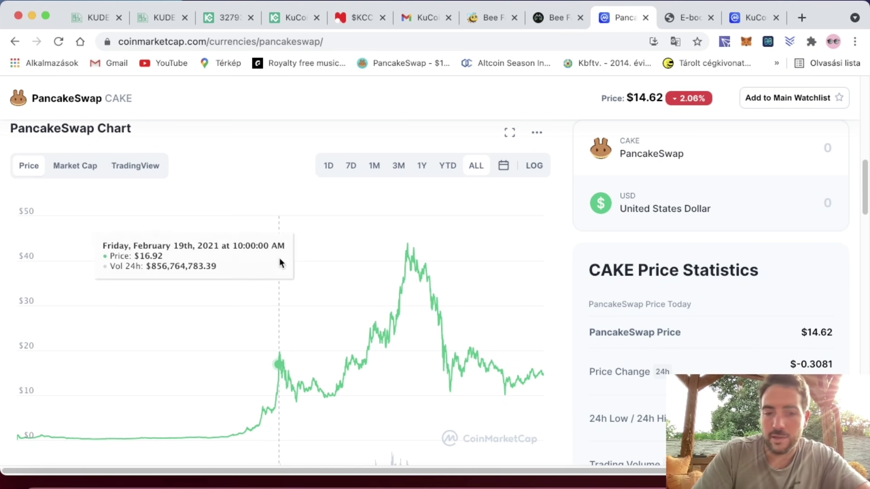
pyautogui.scroll(-3, 279, 260)
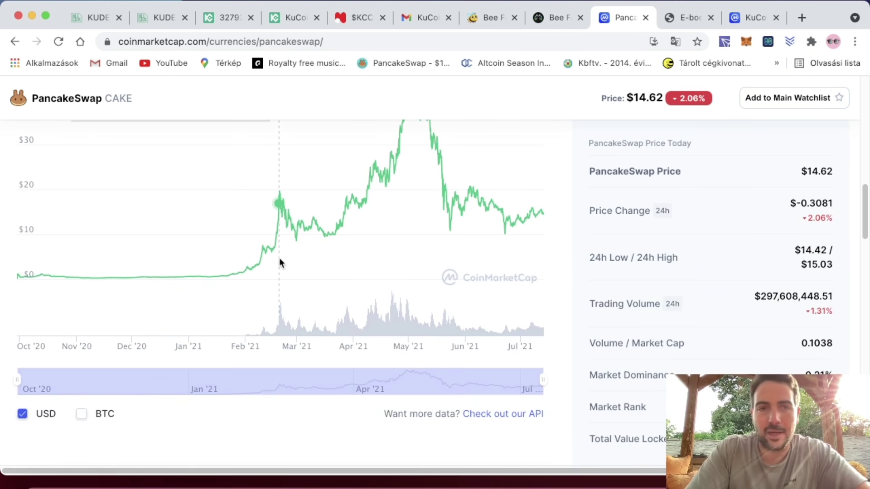
pyautogui.scroll(10, 384, 213)
pyautogui.scroll(-8, 384, 210)
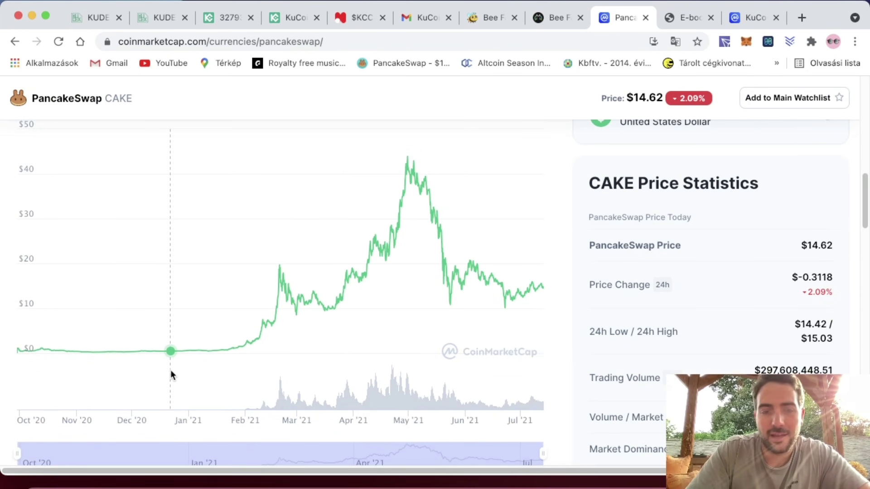
pyautogui.scroll(-3, 357, 317)
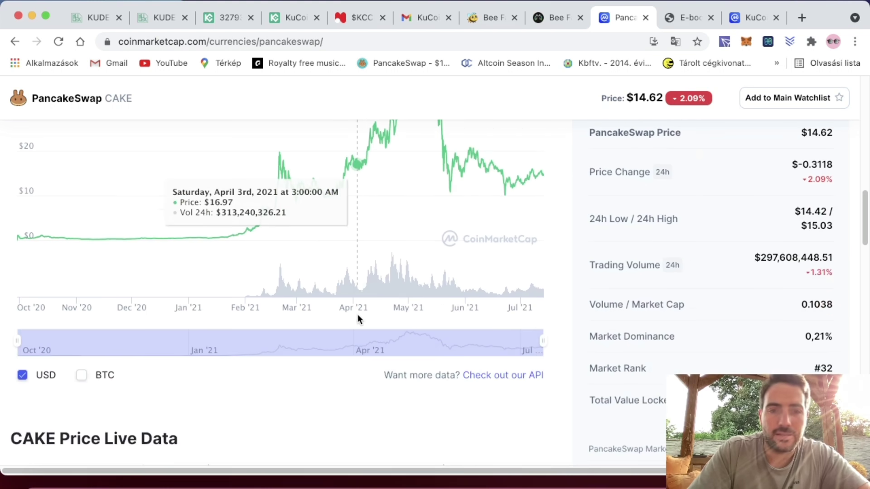
pyautogui.scroll(10, 344, 191)
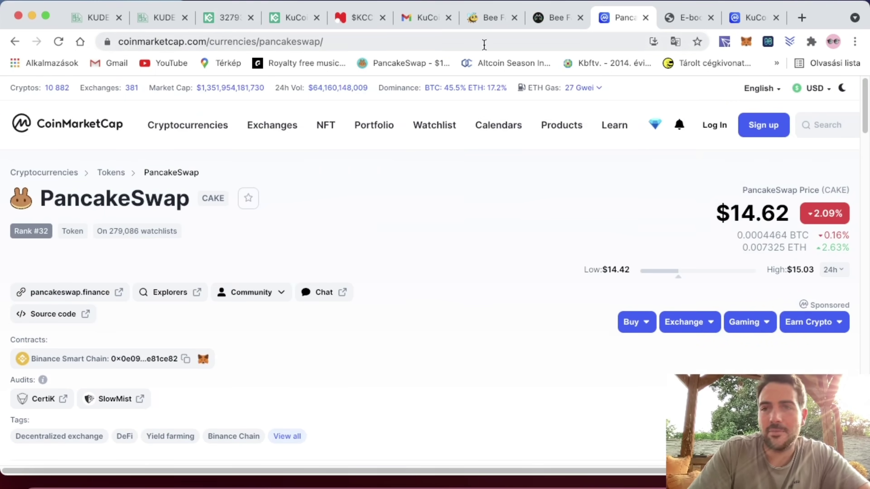
# - Return to the KUDEX exchange and review the MetaMask wallet's assets and activity, then close the wallet and look over the swap form
pyautogui.click(148, 15)
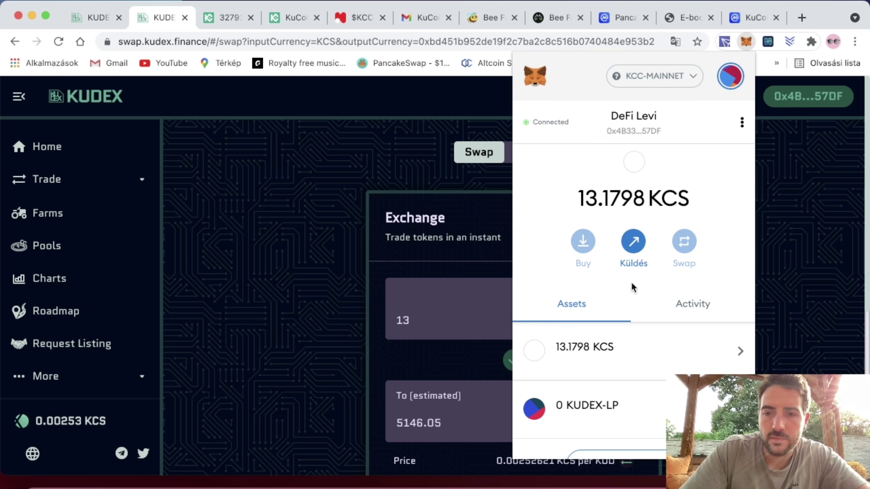
pyautogui.scroll(-2, 633, 287)
pyautogui.scroll(2, 633, 287)
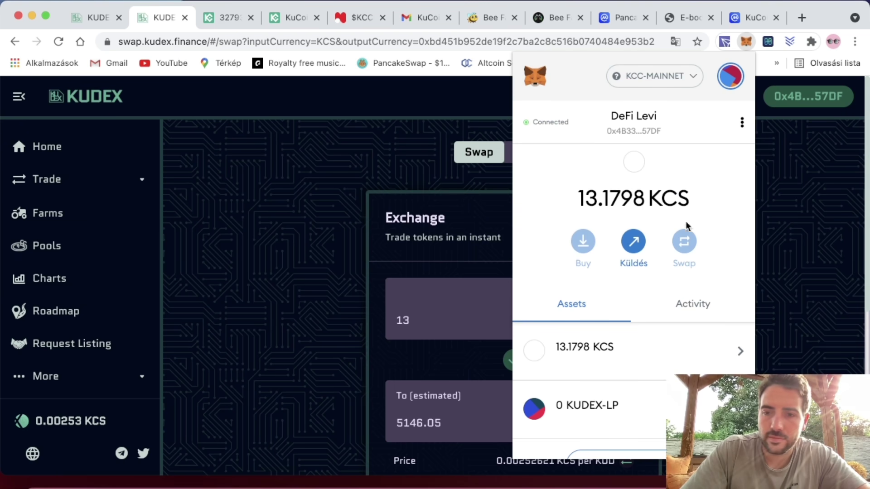
pyautogui.click(700, 309)
pyautogui.click(560, 305)
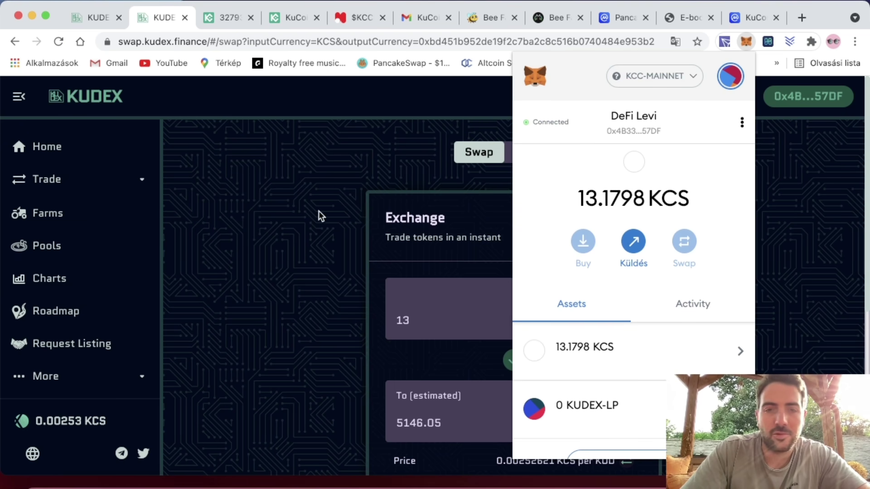
pyautogui.rightClick(270, 223)
pyautogui.click(274, 194)
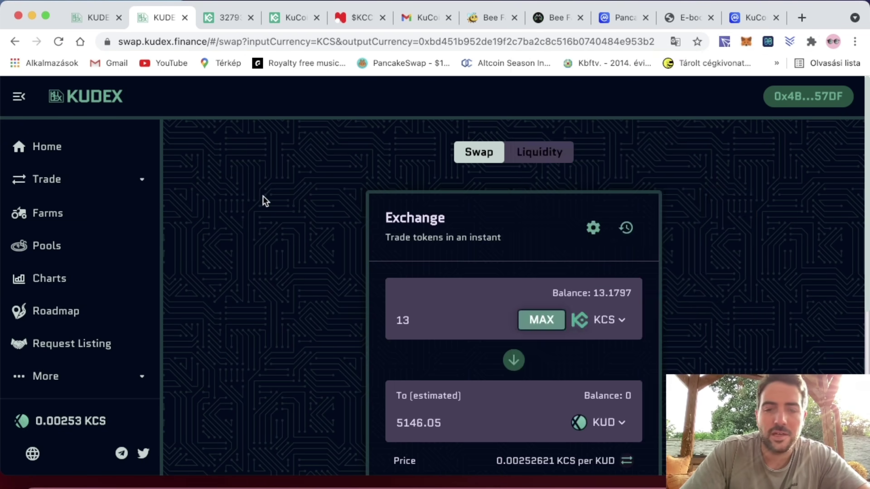
pyautogui.scroll(-1, 342, 276)
pyautogui.scroll(-2, 342, 276)
pyautogui.scroll(3, 723, 231)
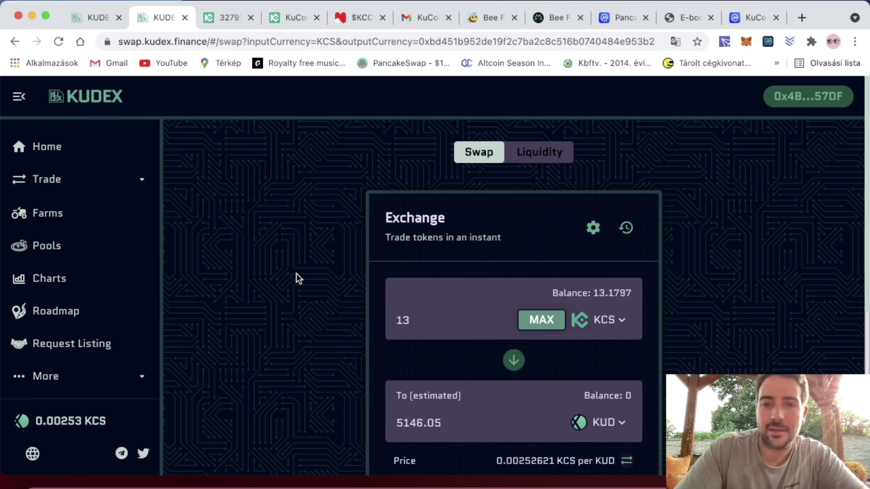
# - Revisit the PancakeSwap page on CoinMarketCap and the KUD market search on KuCoin, ending back on the KUDEX exchange
pyautogui.click(629, 23)
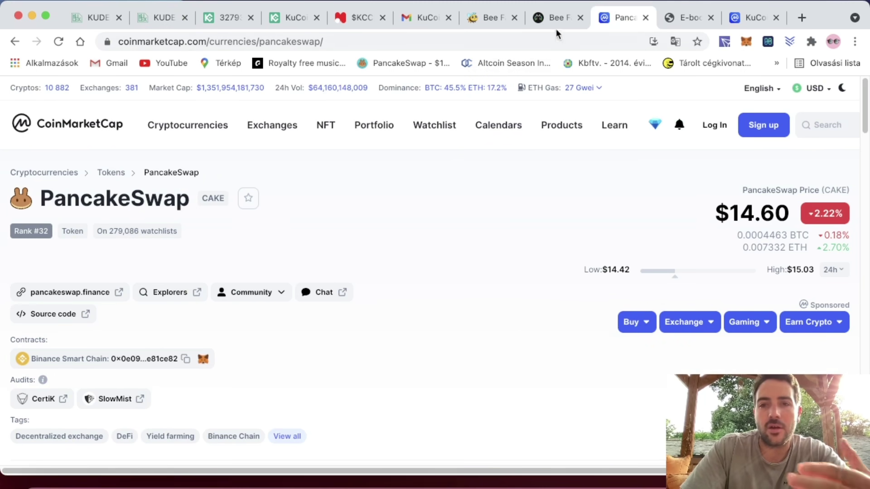
pyautogui.click(475, 18)
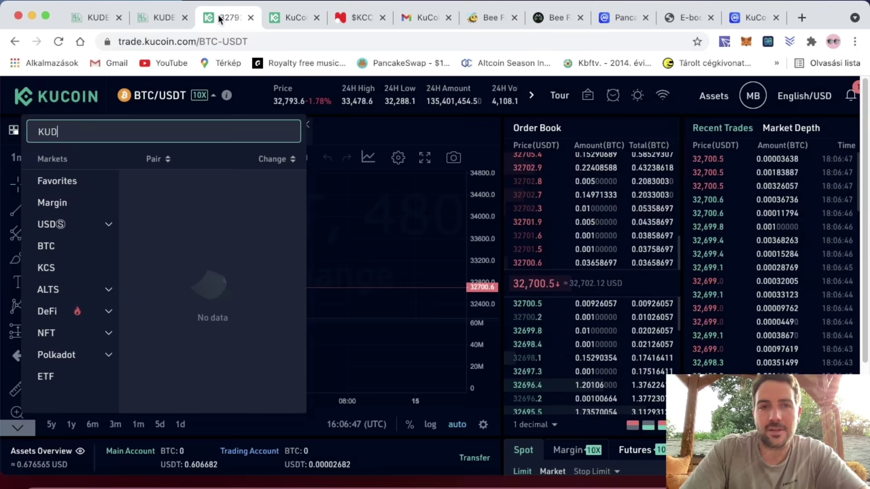
pyautogui.click(218, 16)
pyautogui.click(147, 19)
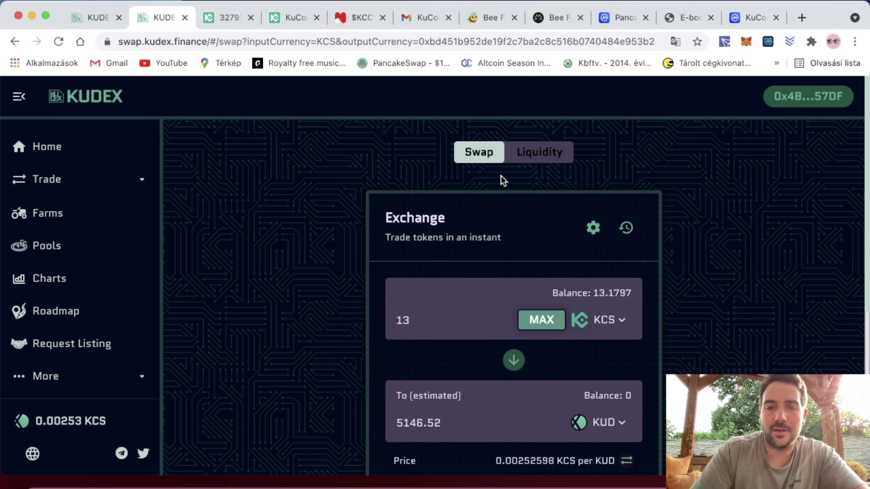
# - Recheck the MetaMask wallet's asset list and KuCoin's market search for KUD, ending on the KUDEX swap form
pyautogui.click(746, 41)
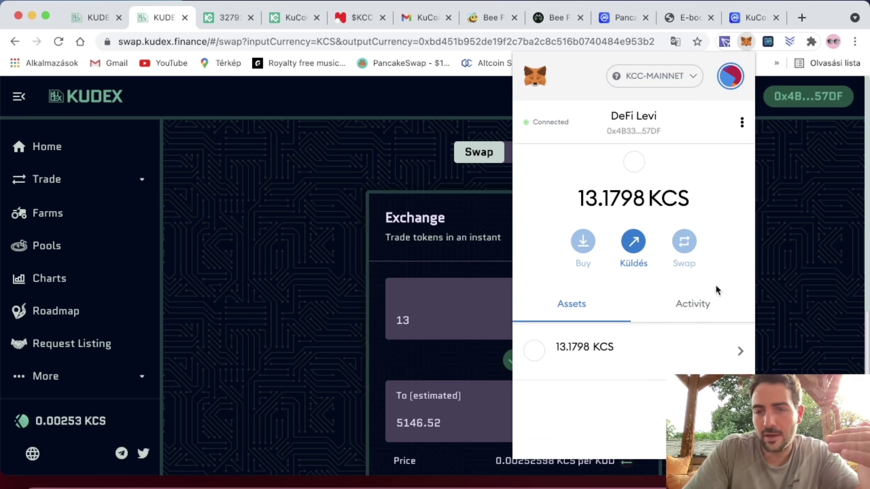
pyautogui.scroll(-2, 682, 341)
pyautogui.click(342, 267)
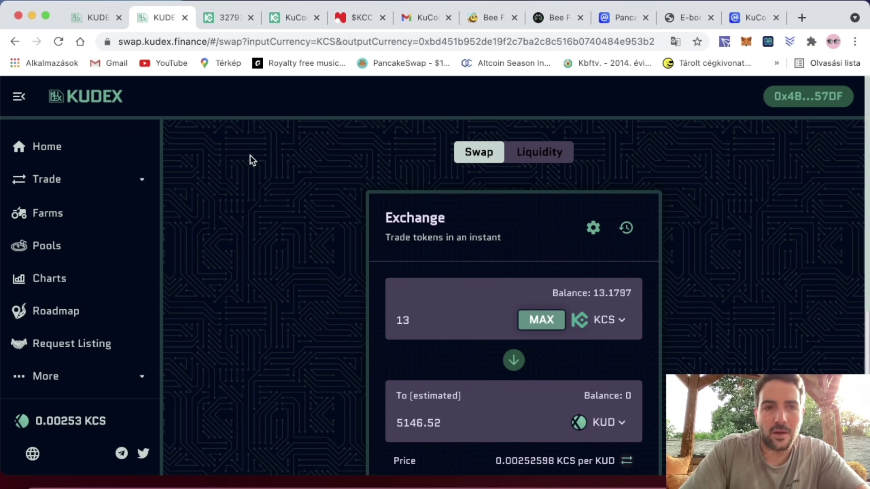
pyautogui.click(225, 26)
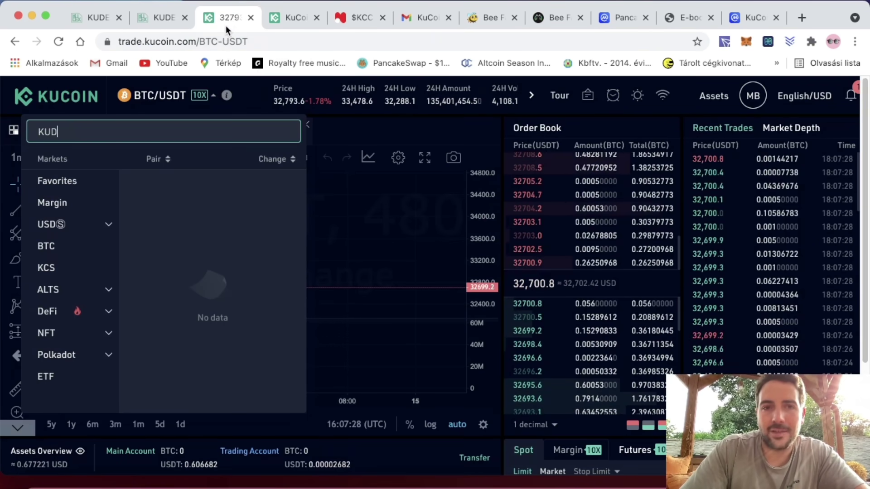
pyautogui.click(142, 17)
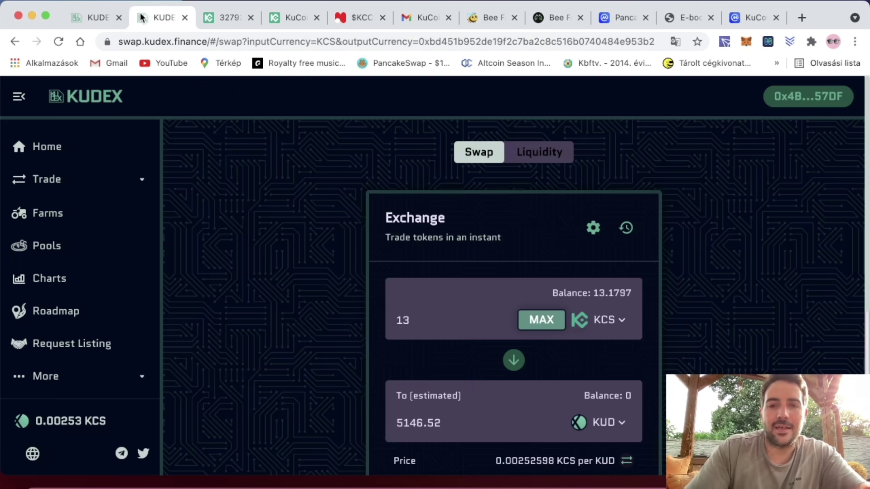